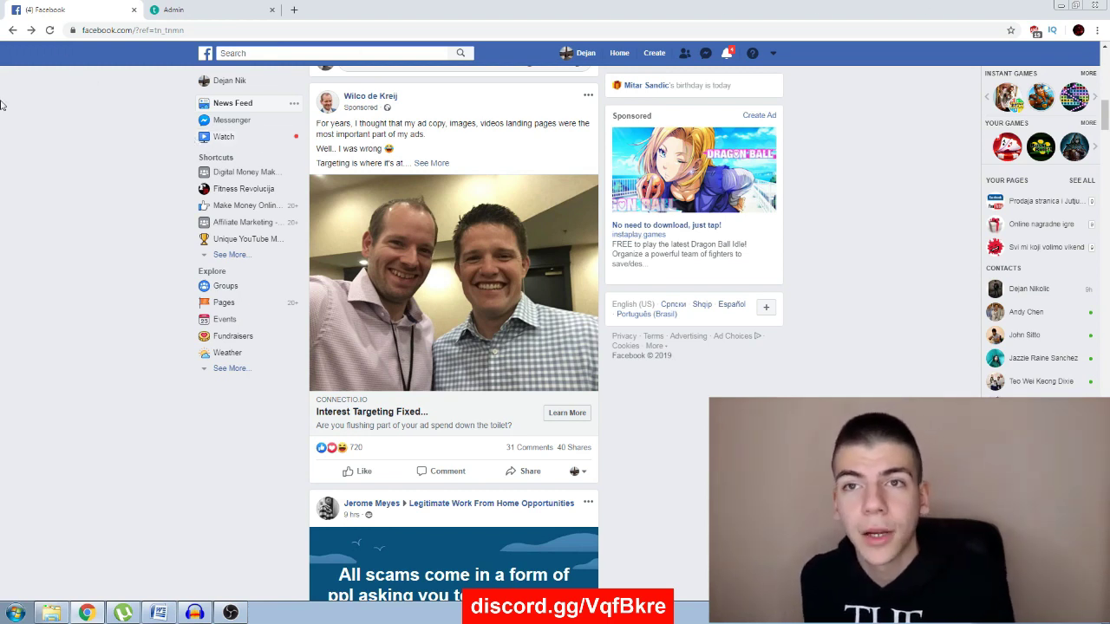
- Search Facebook for 'make money online' and open the matching results
left_click(249, 53)
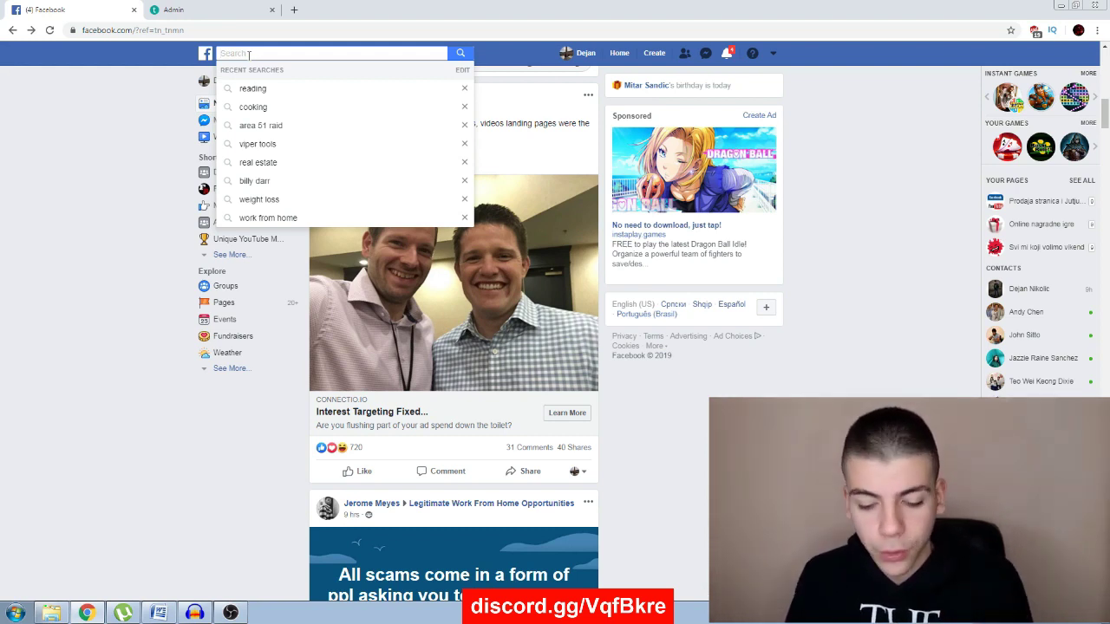
type("make mpney")
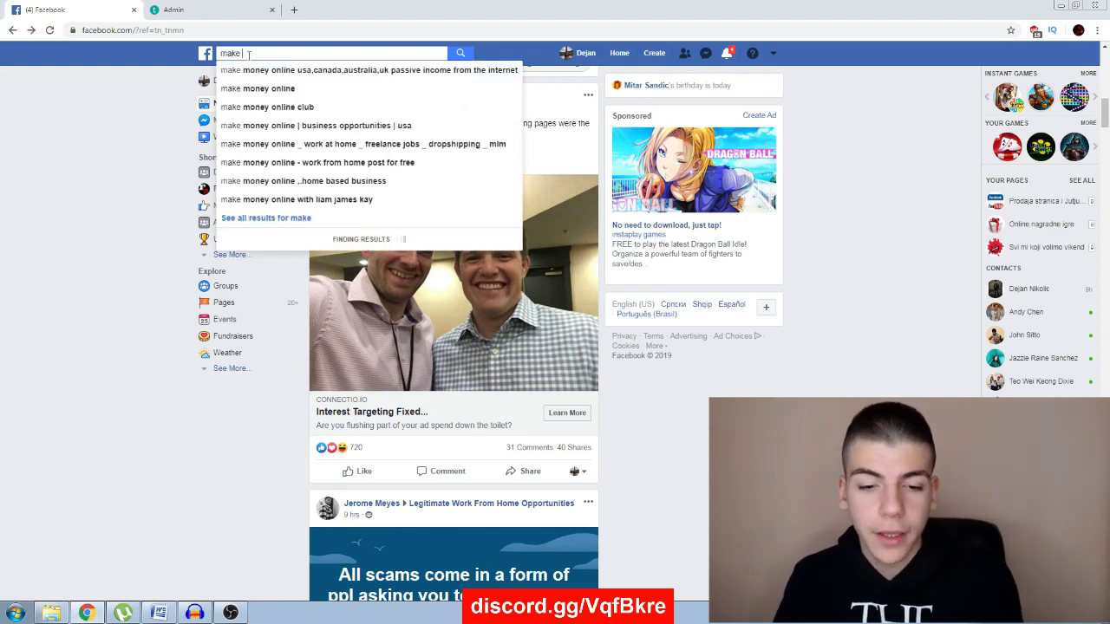
key("BackSpace")
key("BackSpace")
key("BackSpace")
key("BackSpace")
type("oney online")
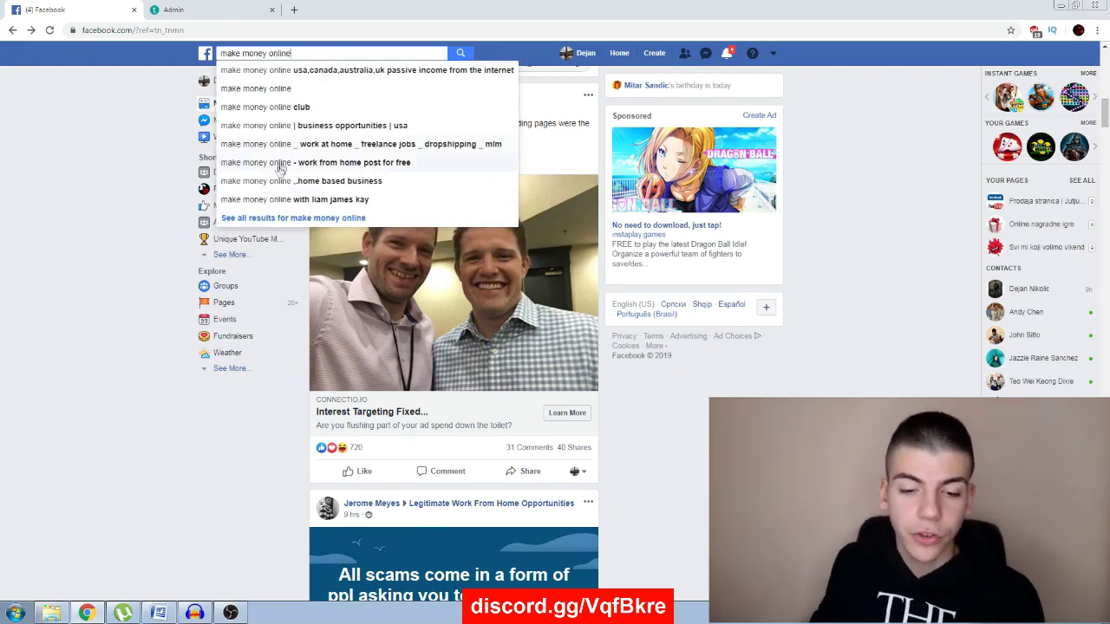
left_click(293, 218)
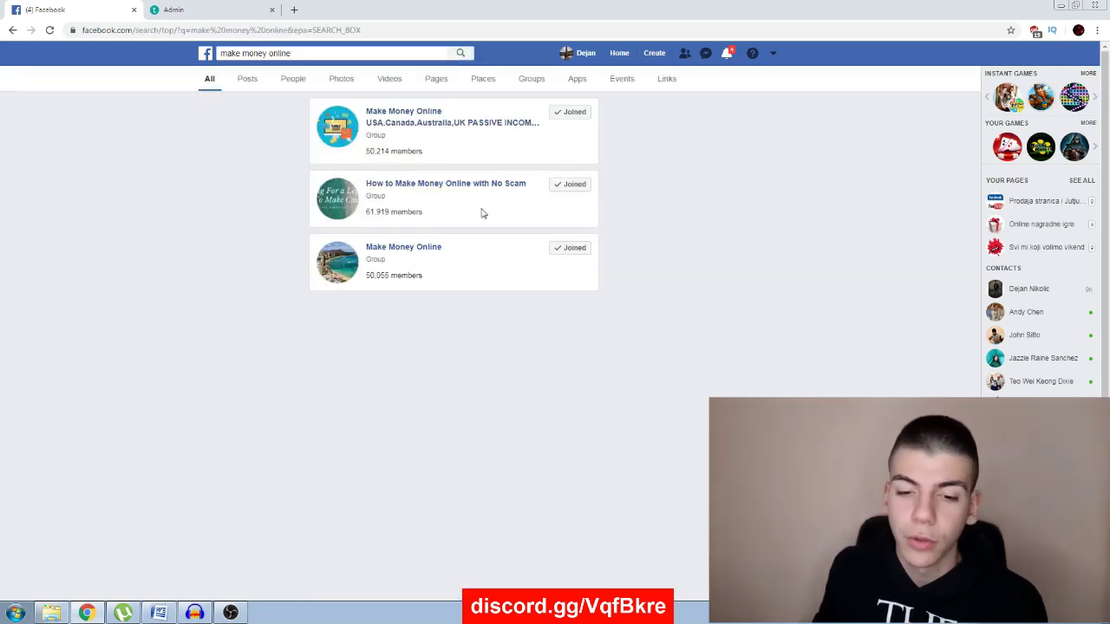
- Filter the results to Groups and browse the joined Make Money Online groups
left_click(525, 80)
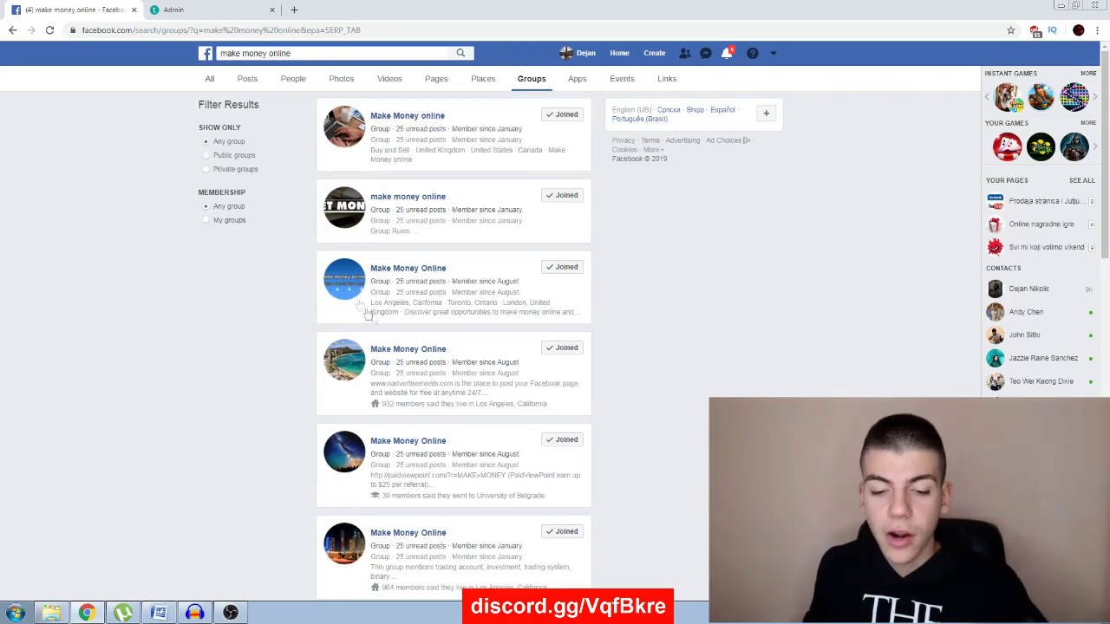
scroll(409, 346, "down", 3)
scroll(403, 314, "down", 10)
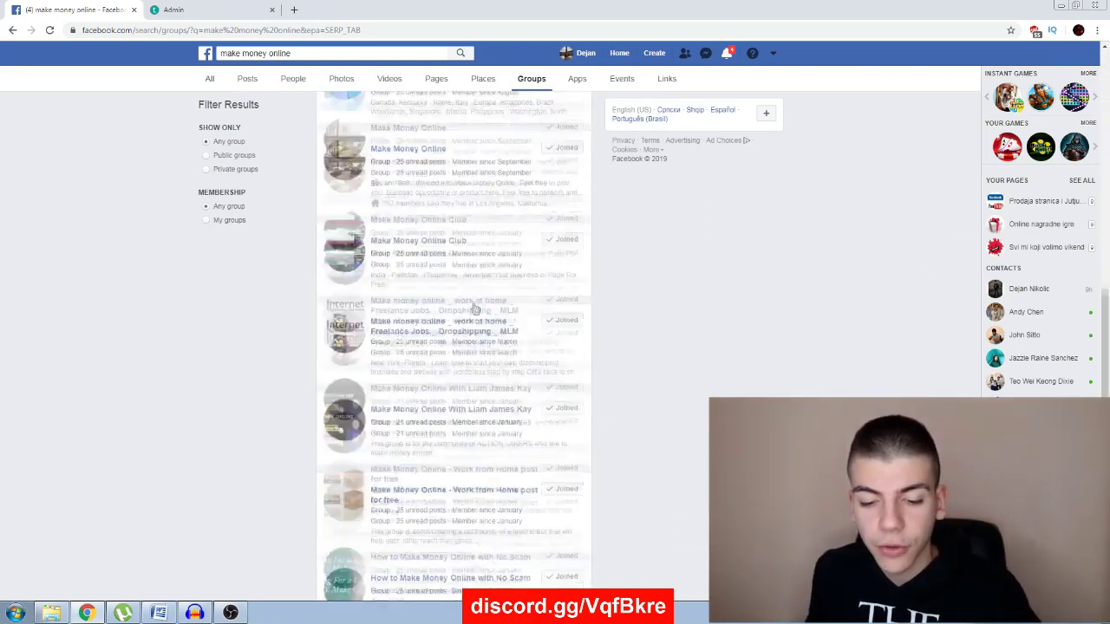
scroll(415, 381, "down", 10)
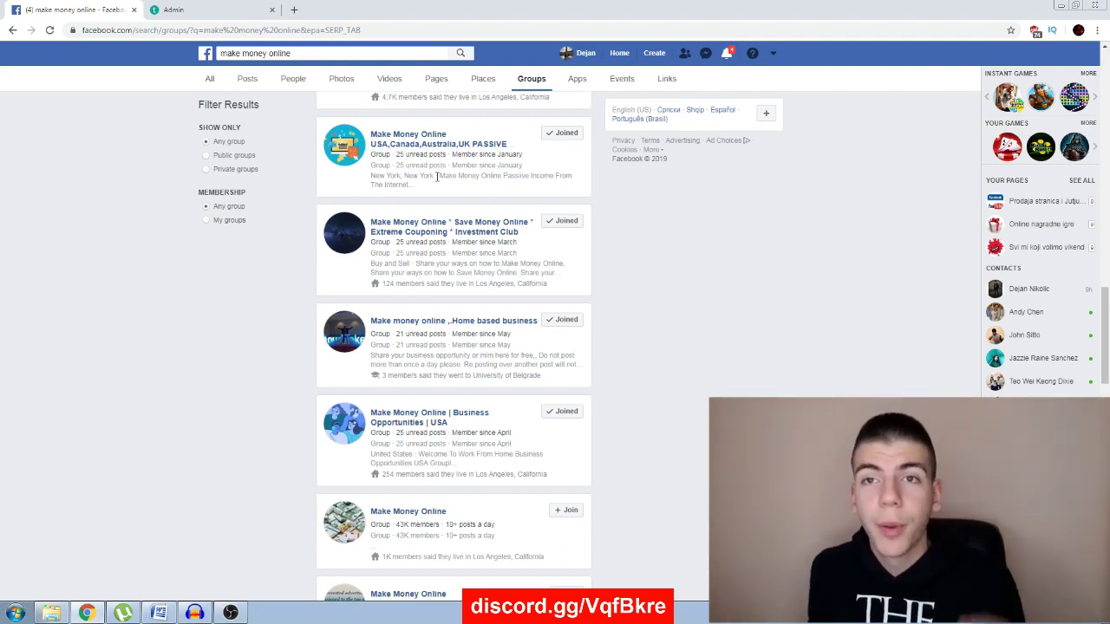
scroll(438, 169, "up", 4)
scroll(437, 177, "up", 7)
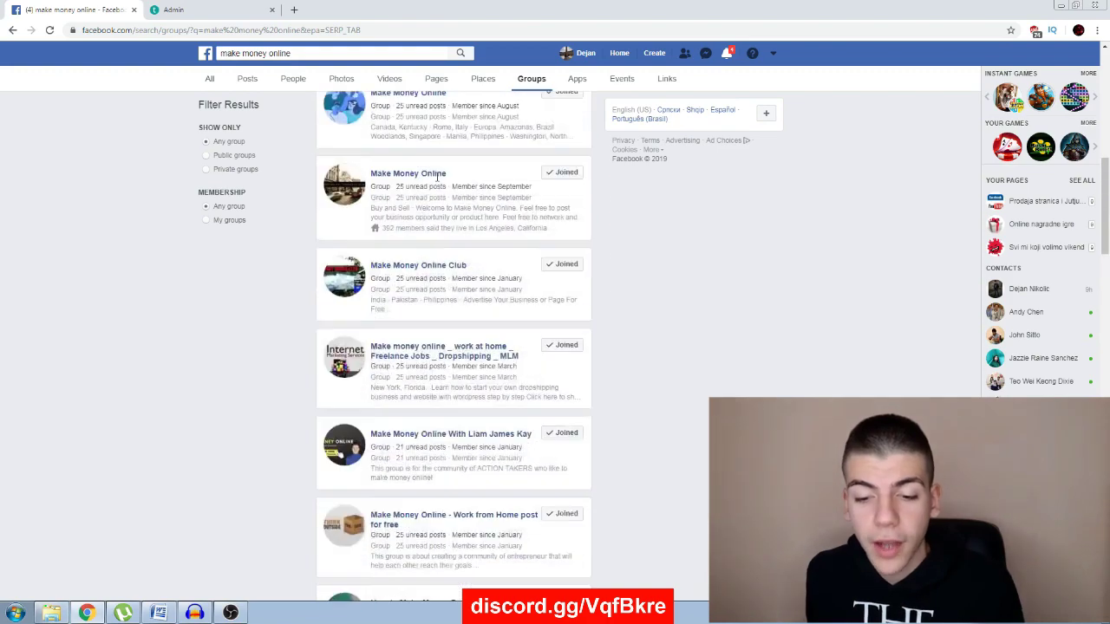
scroll(437, 180, "up", 4)
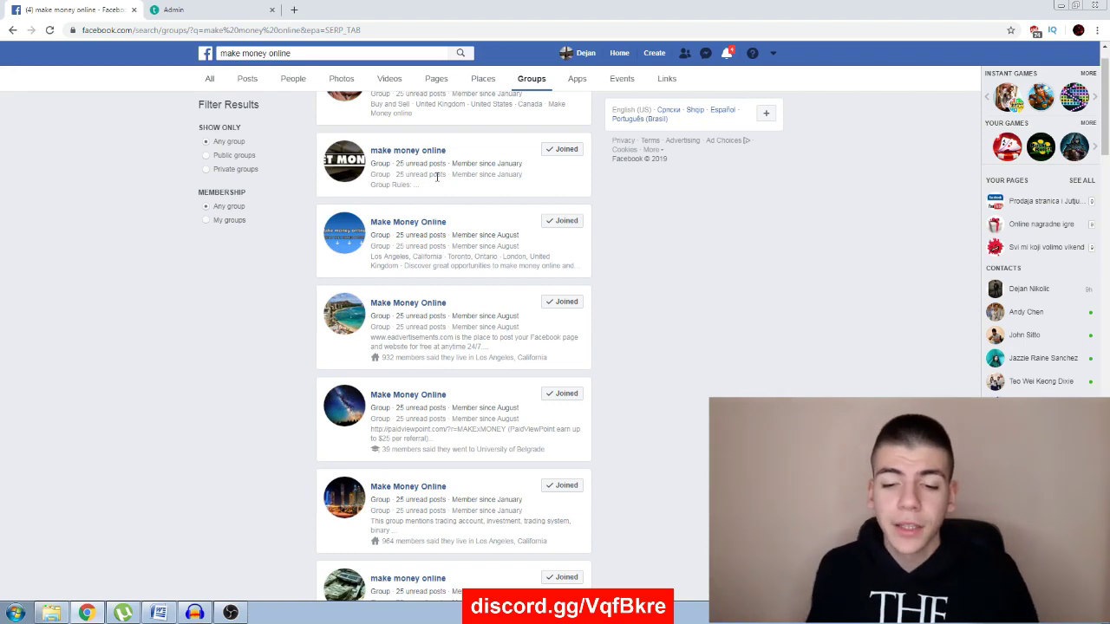
scroll(437, 179, "up", 1)
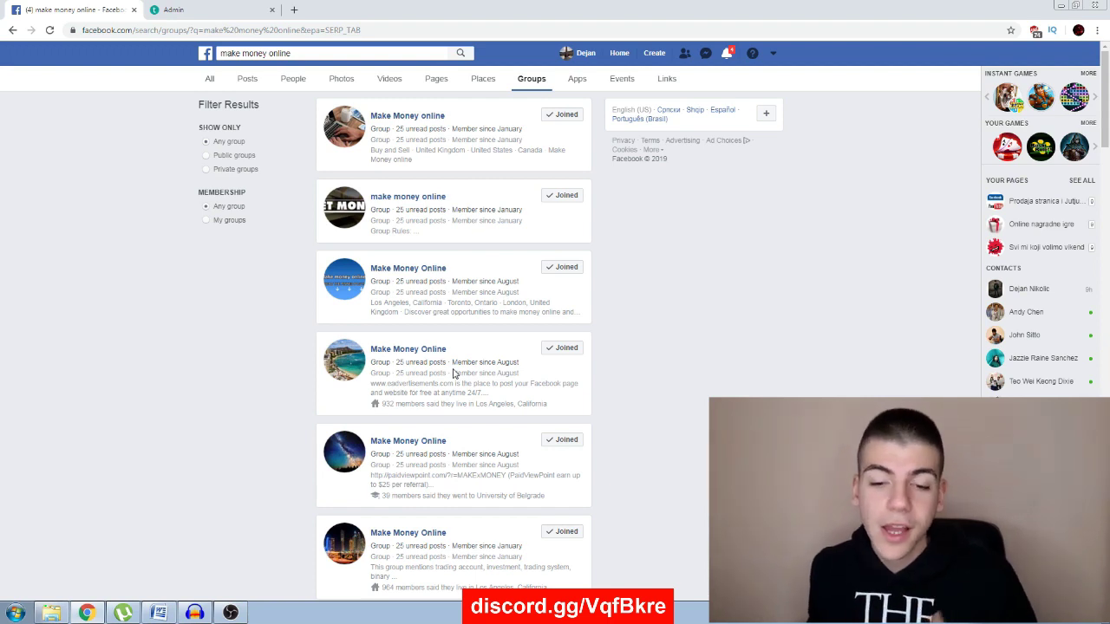
- Open the Make Money online group in a new tab and switch to it
right_click(409, 115)
left_click(417, 120)
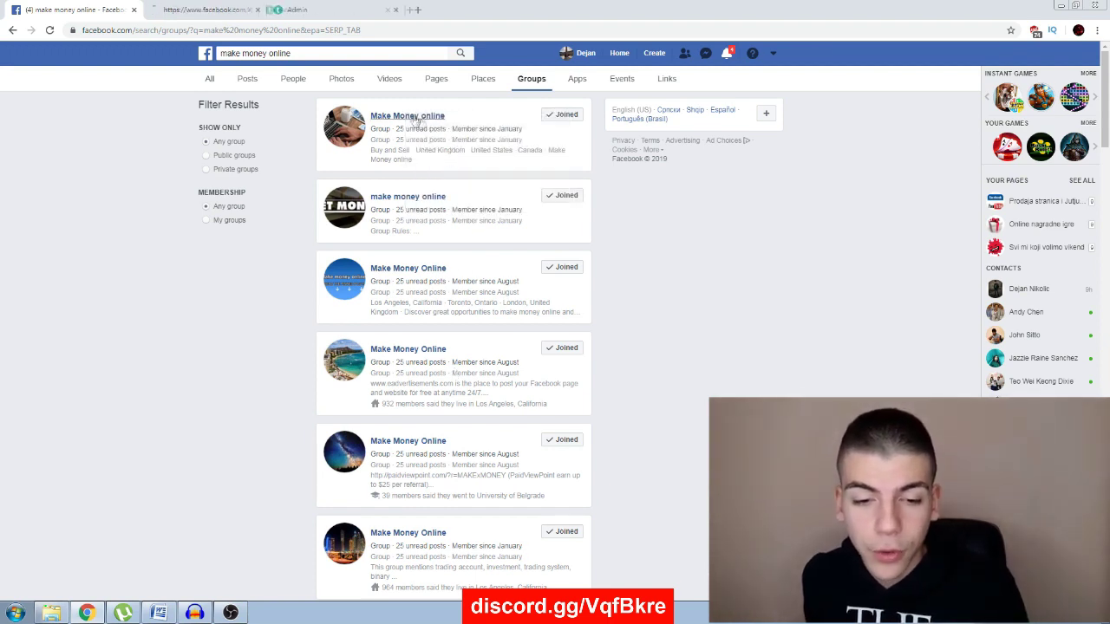
left_click(208, 10)
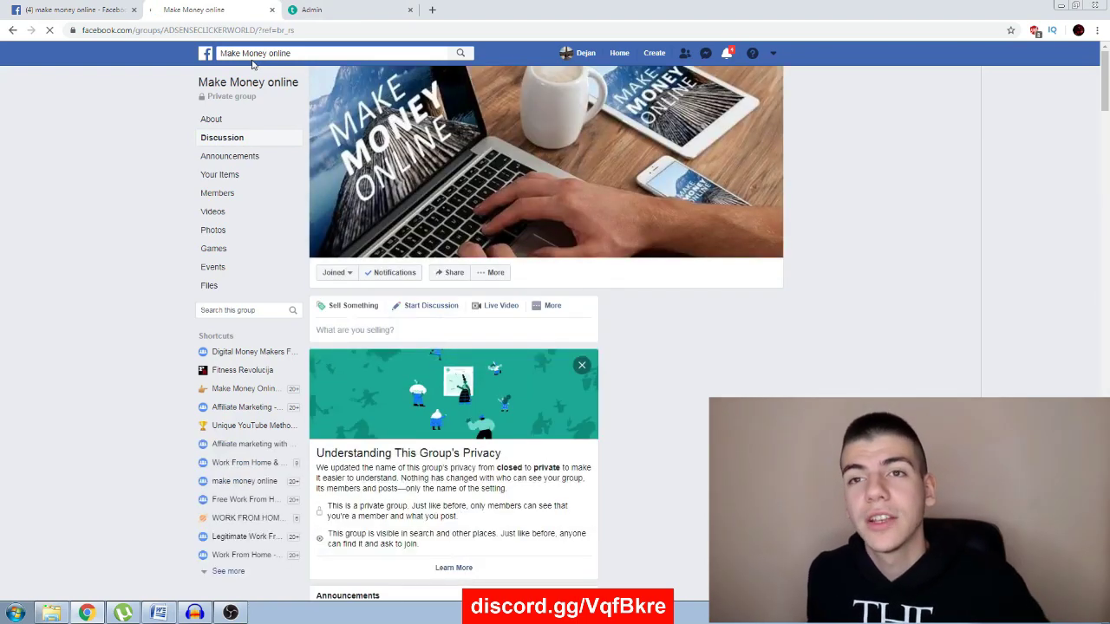
- Start a group post and attach the maxresdefault image from Downloads
left_click(430, 306)
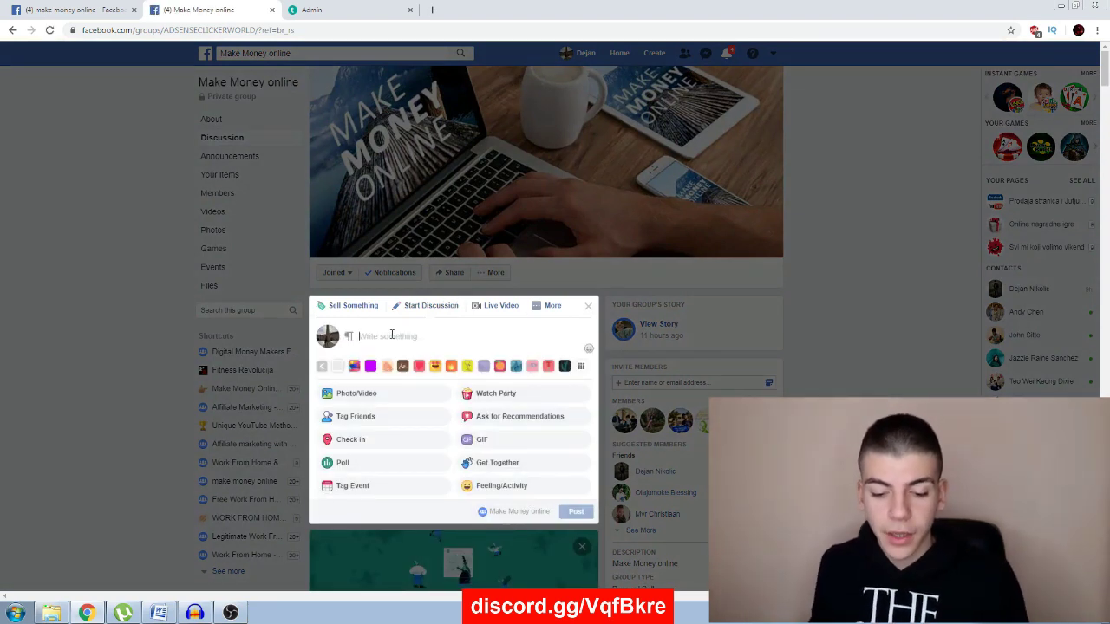
left_click(370, 401)
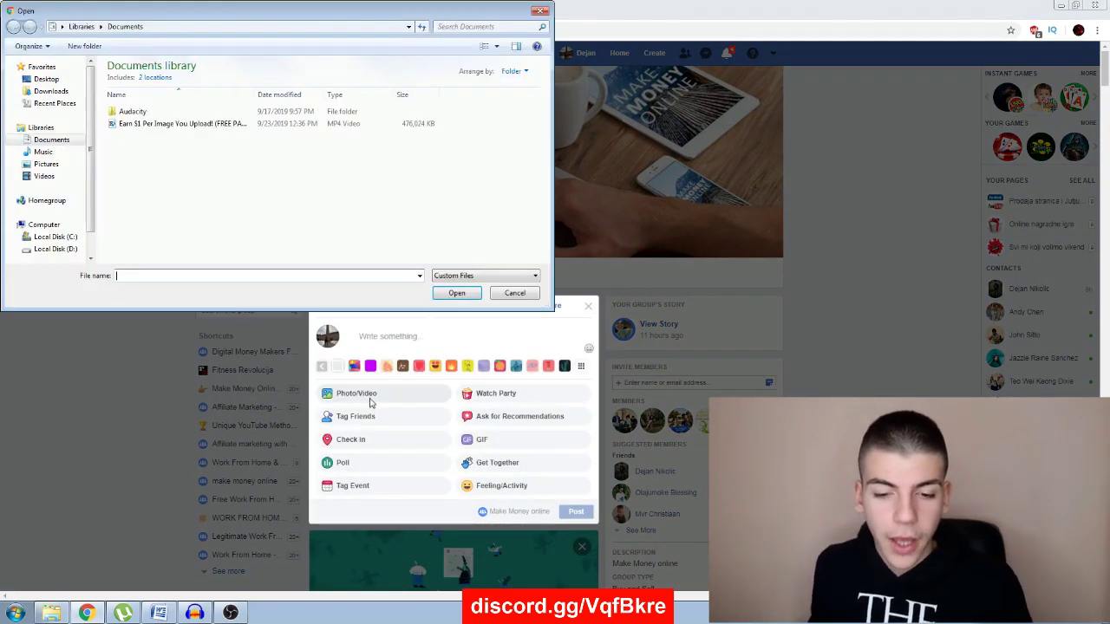
left_click(43, 79)
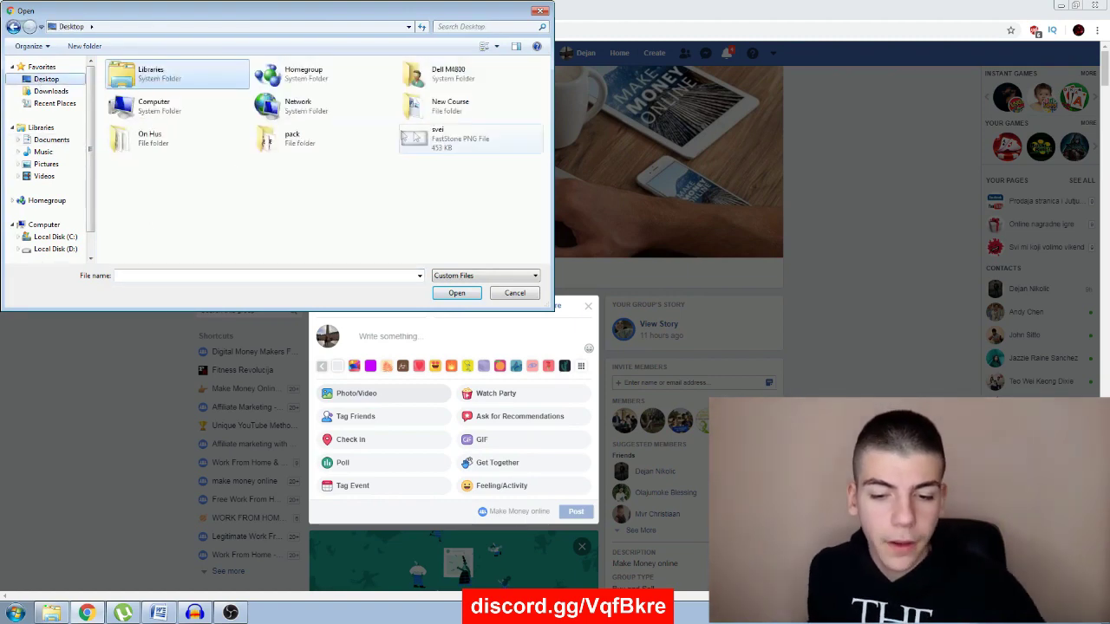
left_click(57, 92)
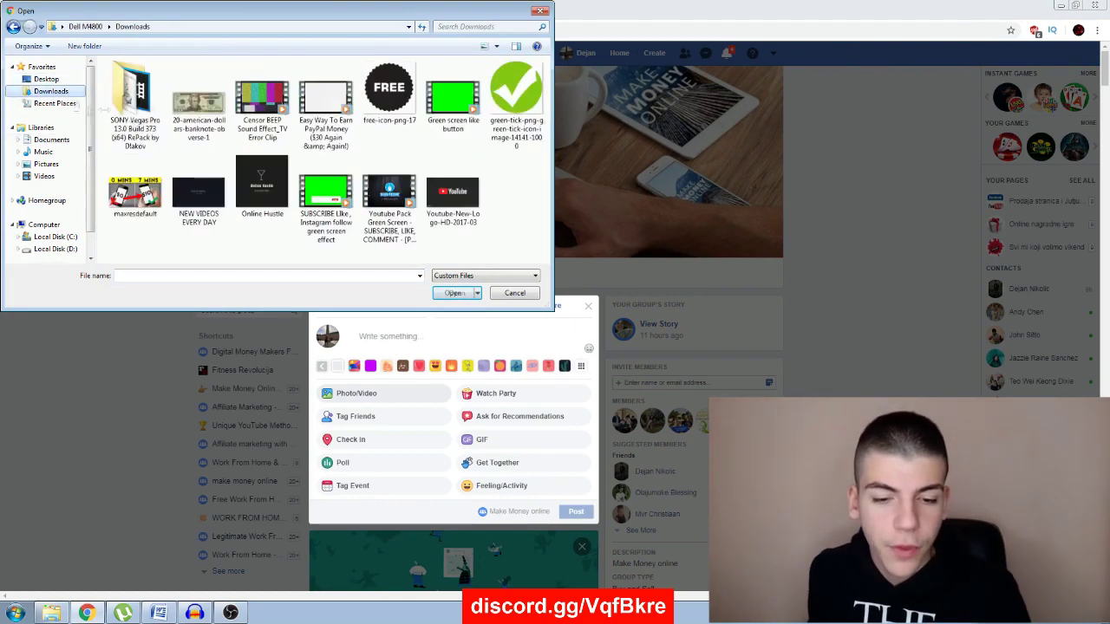
double_click(135, 193)
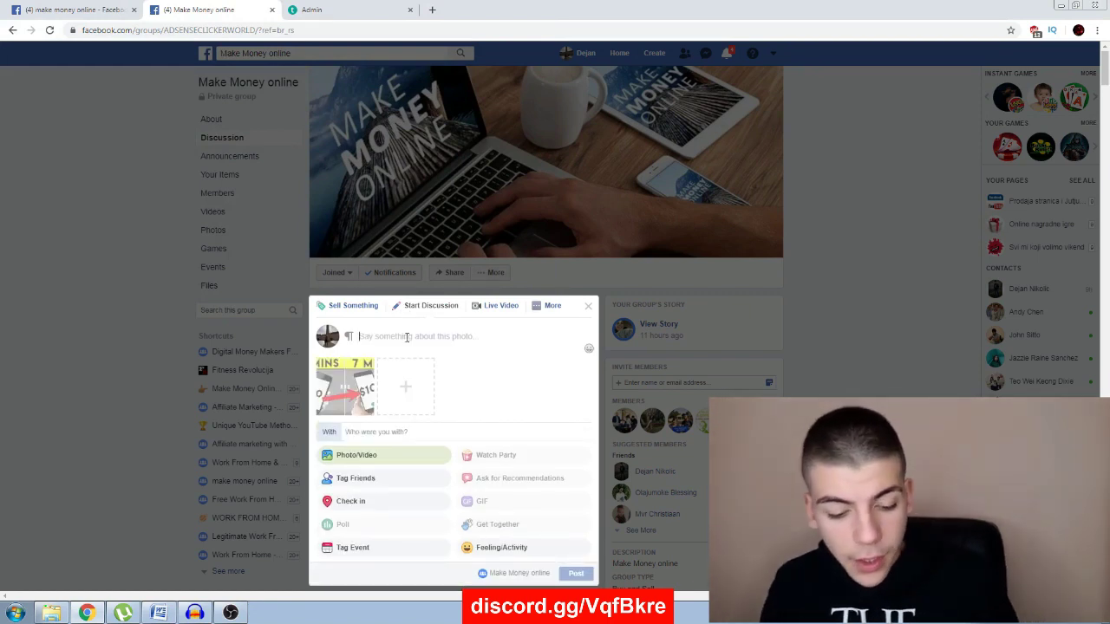
- Write the caption about making money over and over again, adding a fire emoji after FREE
left_click(407, 337)
type("If you want to see how I makde")
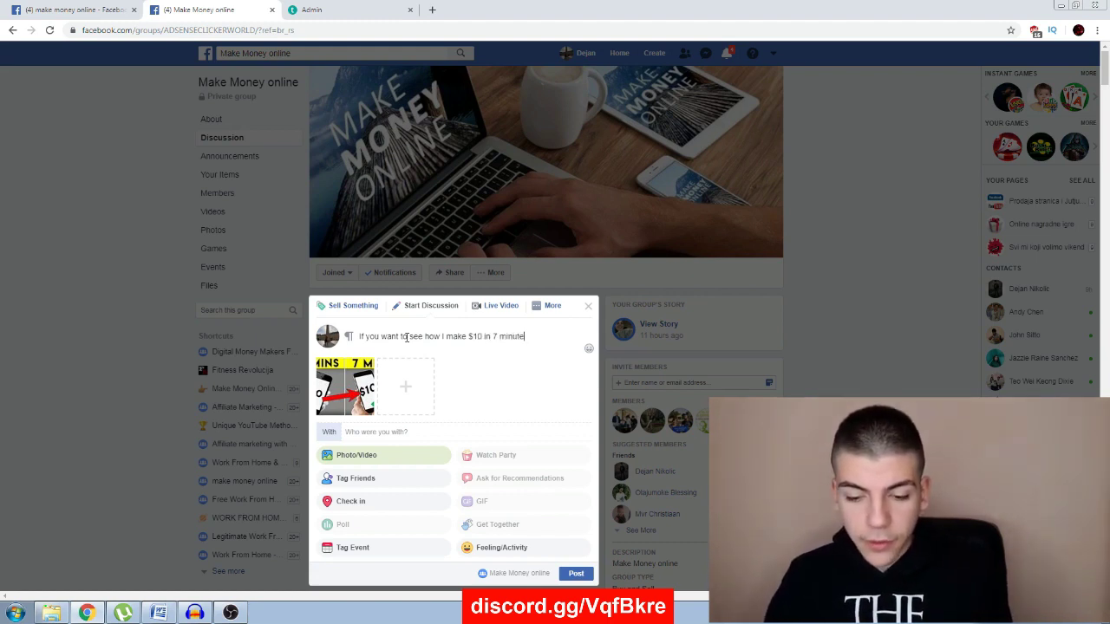
type("nd over again for absolutely FREE")
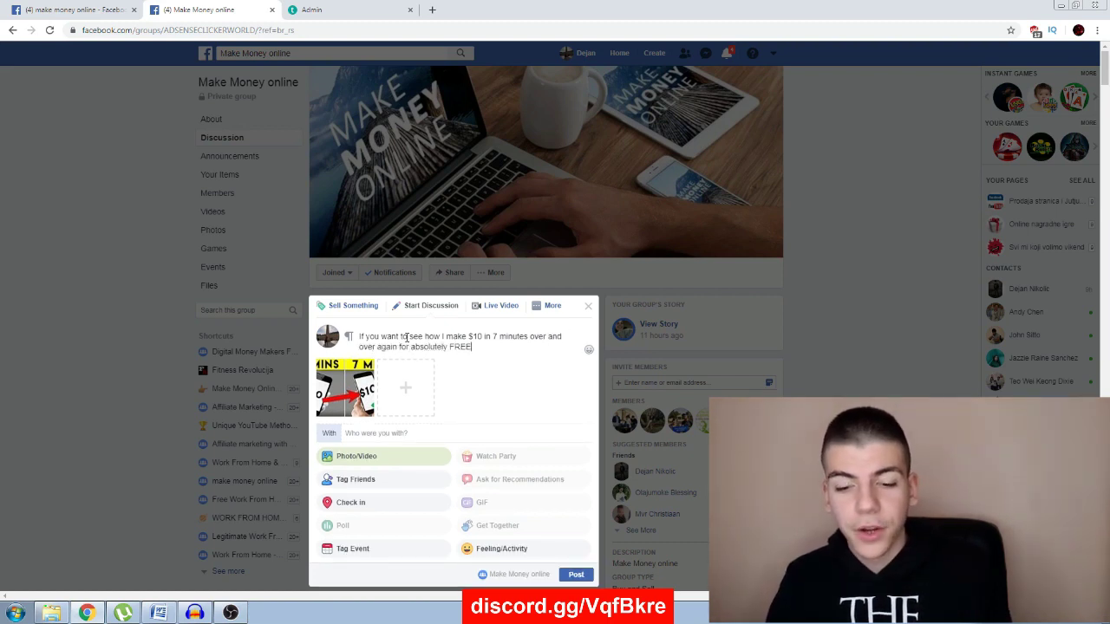
left_click(587, 352)
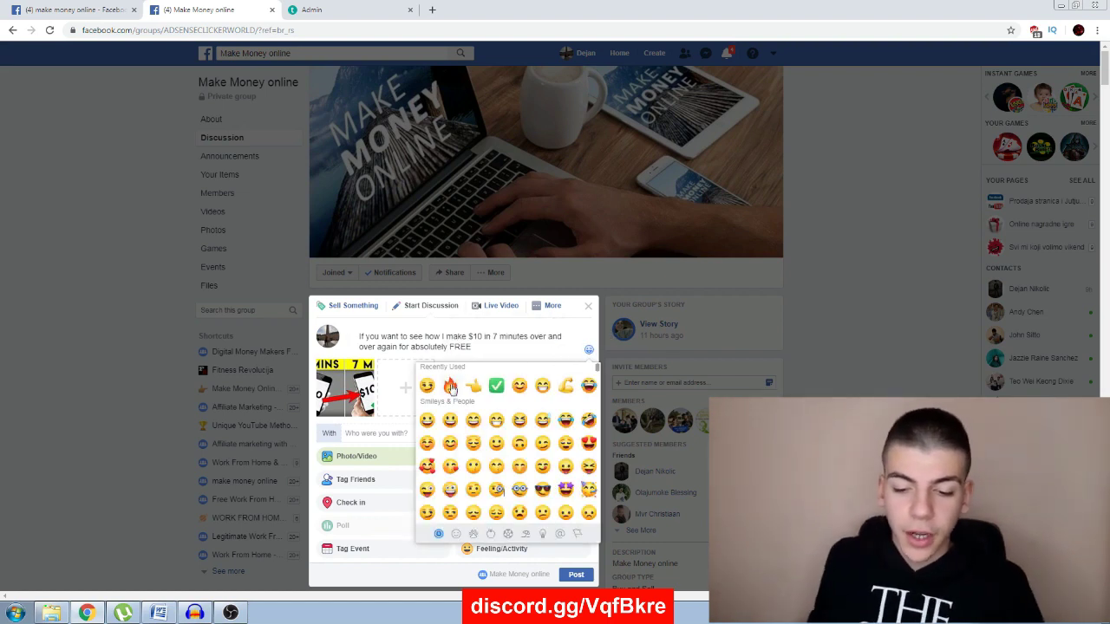
left_click(451, 387)
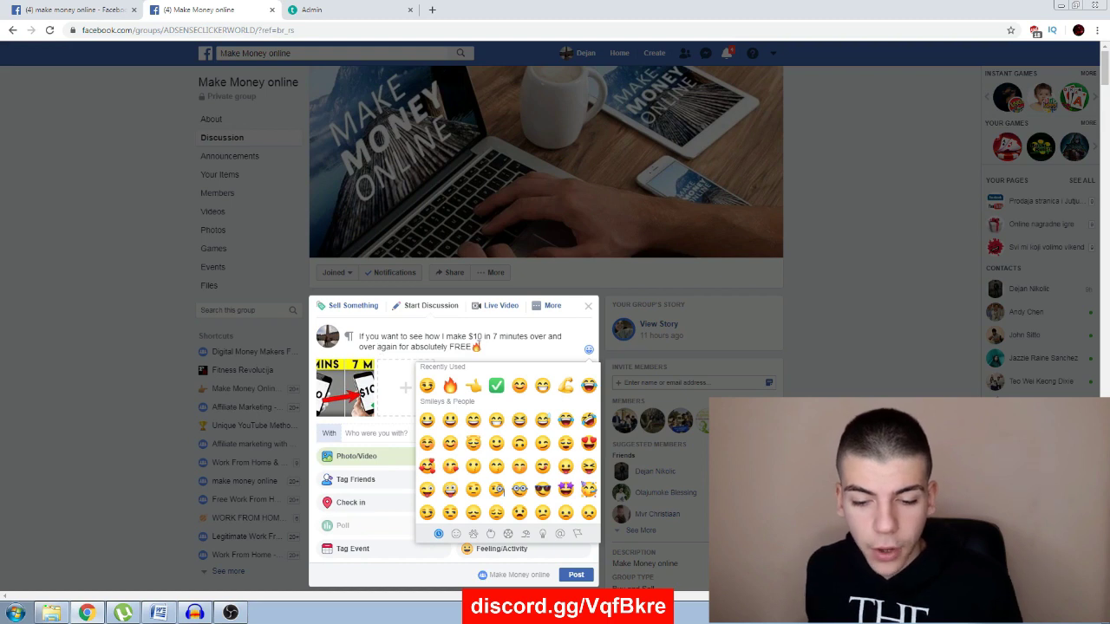
- End the caption with 'just type INFO and I will send you over my video!' and post it
left_click(503, 347)
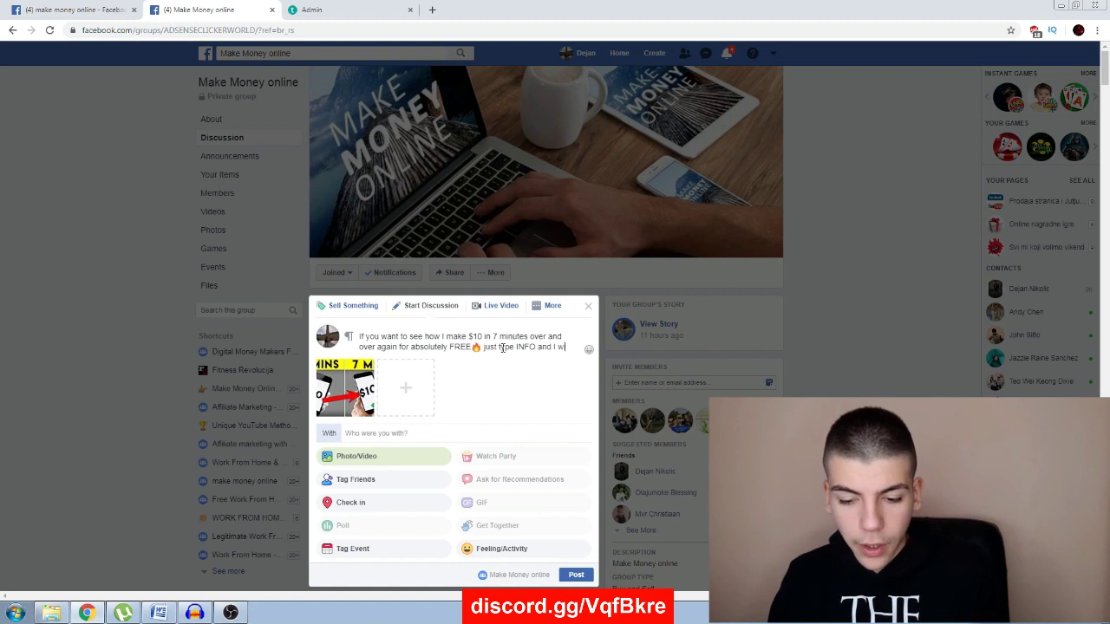
type("ill send you over")
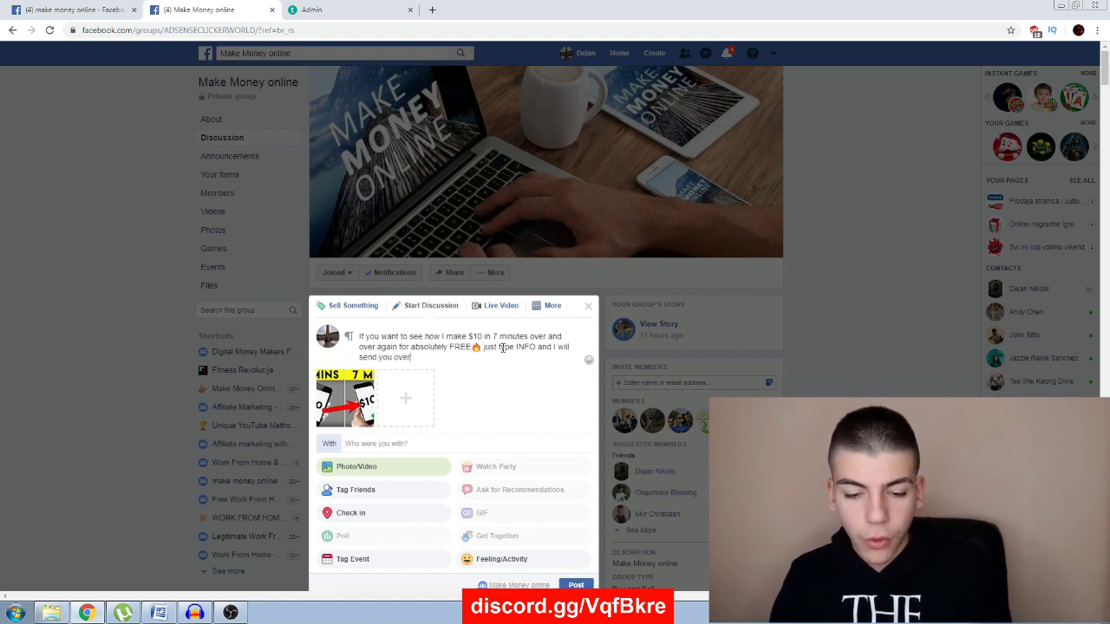
type(" my video!")
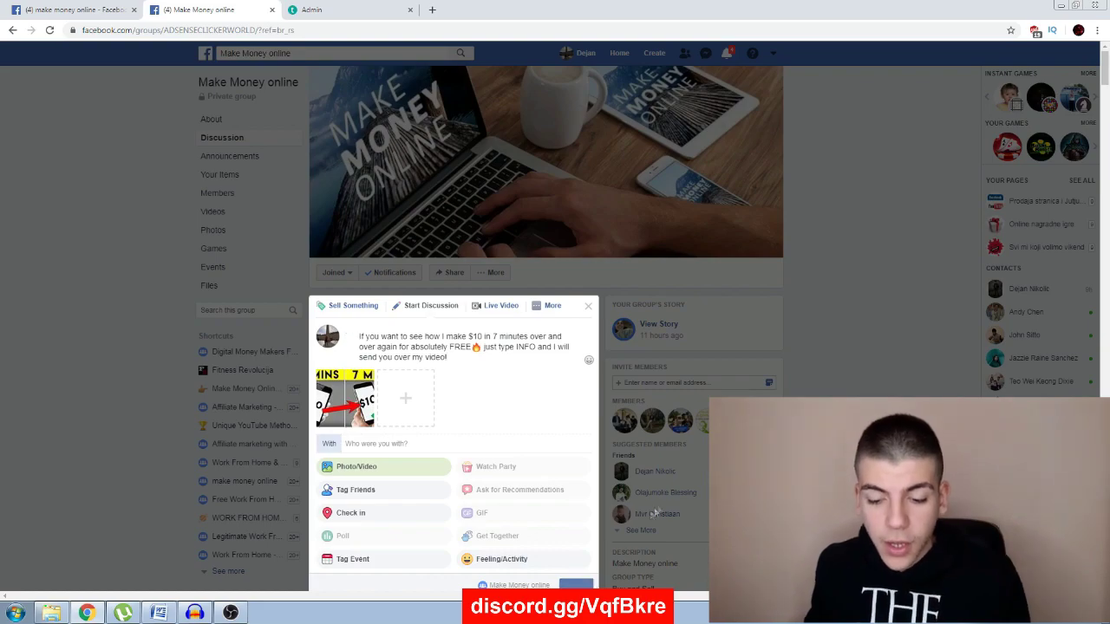
left_click(552, 305)
- Return to the group feed and check the published $10 in 7 minutes post
left_click(259, 438)
scroll(421, 323, "down", 3)
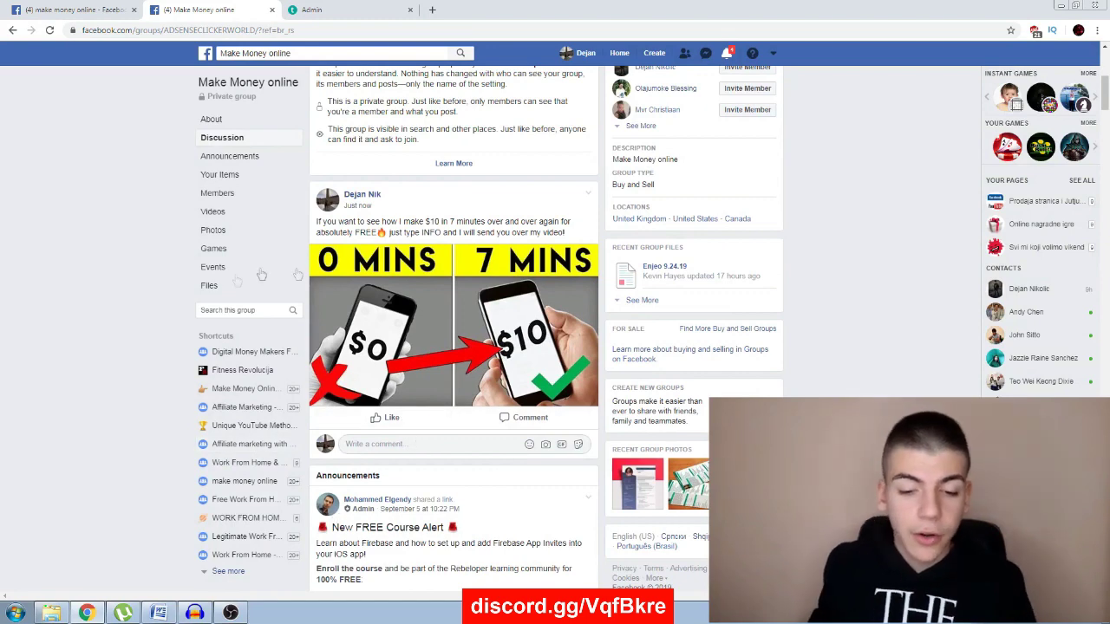
scroll(555, 430, "up", 2)
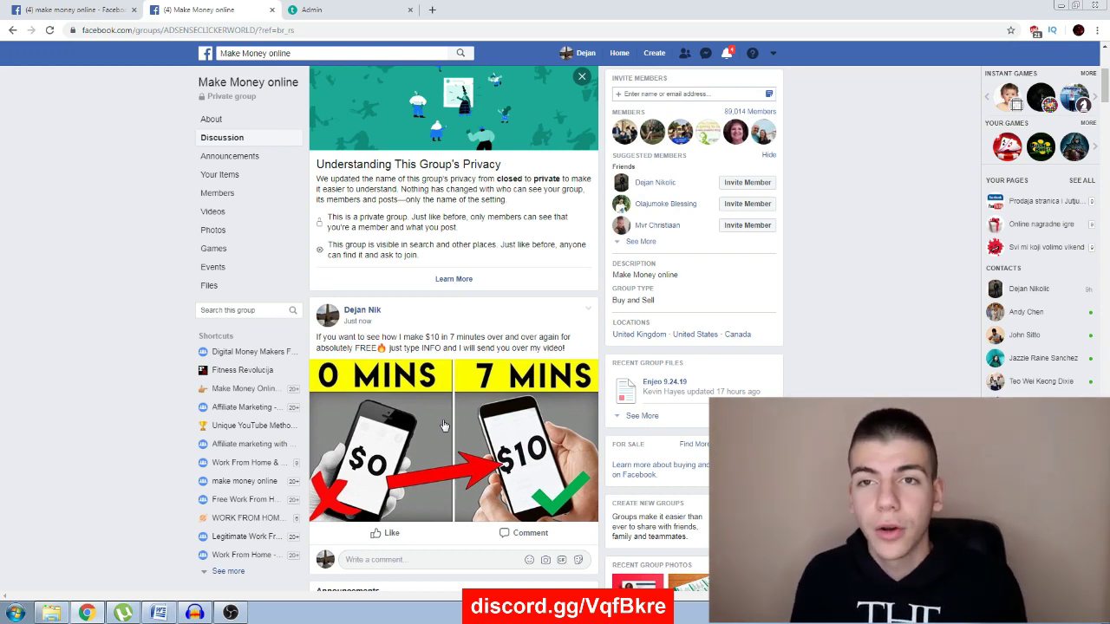
- In the first tab, search groups for 'football' and look over the results
left_click(73, 9)
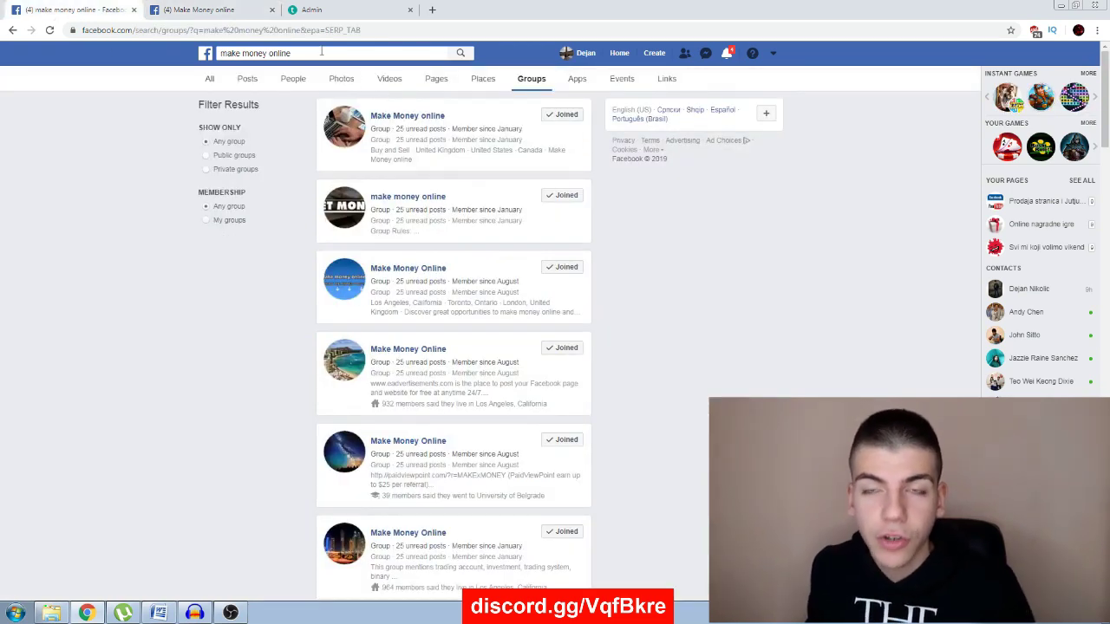
left_click(321, 51)
type("football")
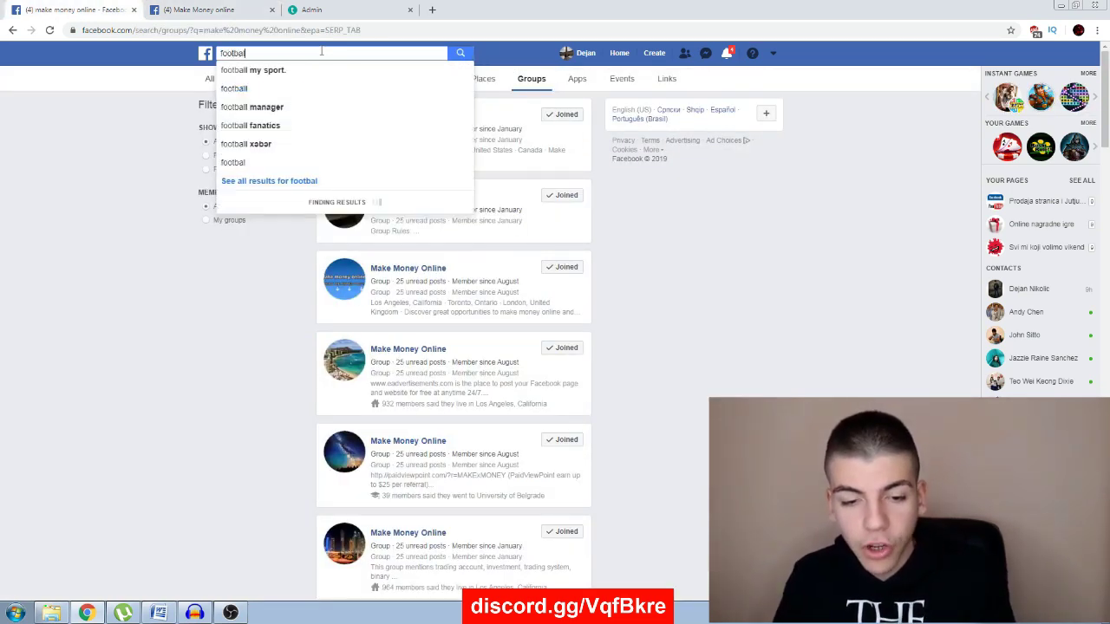
key("Return")
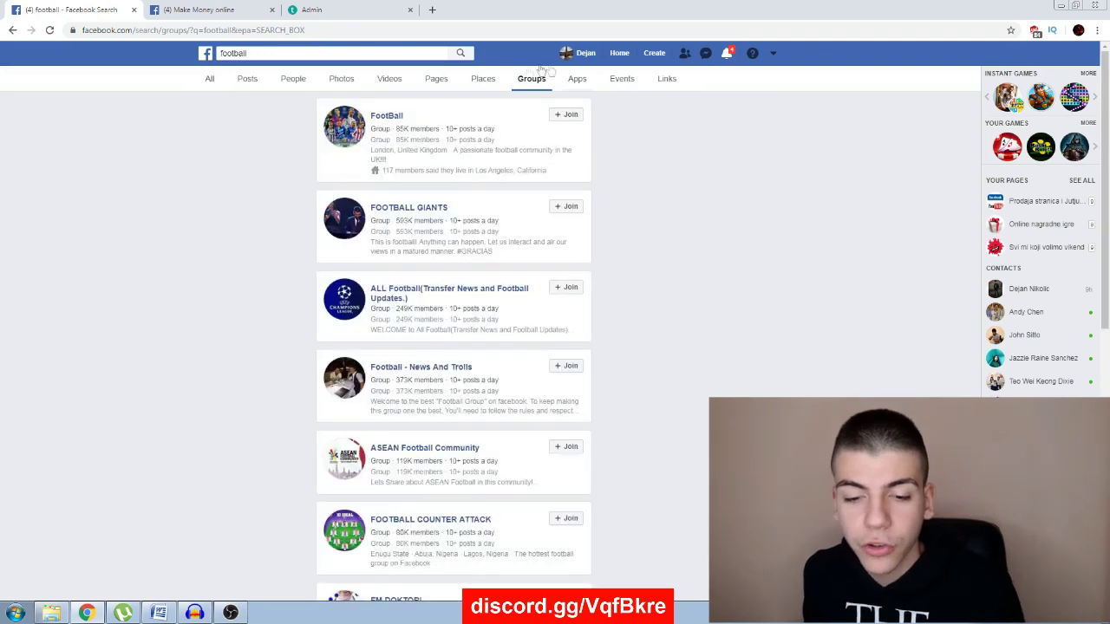
scroll(460, 356, "down", 2)
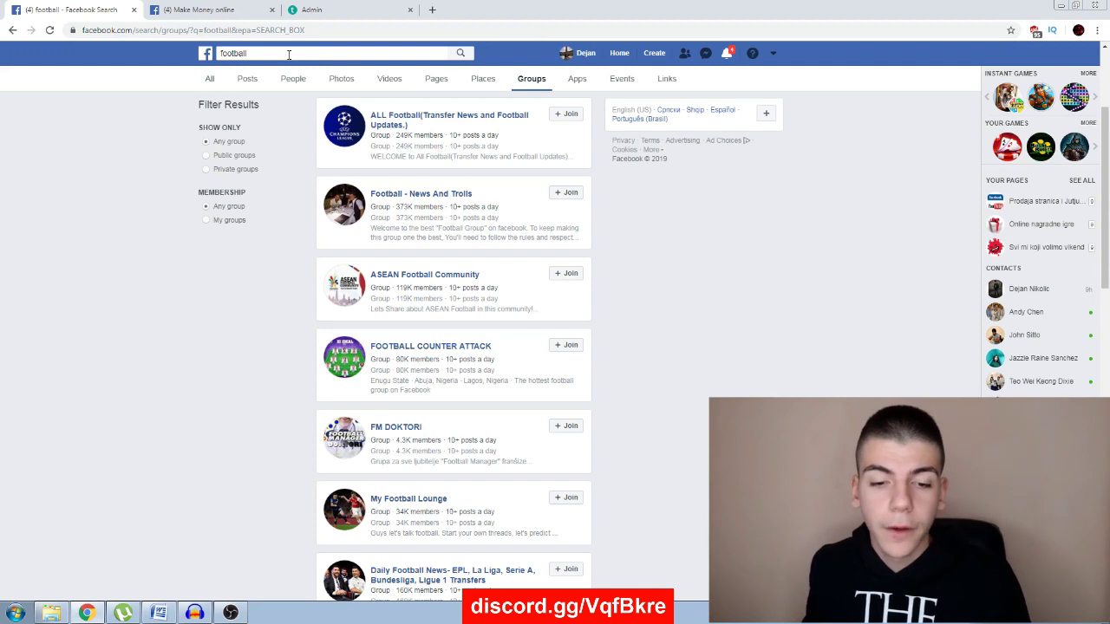
- Search groups for 'youtube' and look over the YouTube promotion groups
left_click(289, 54)
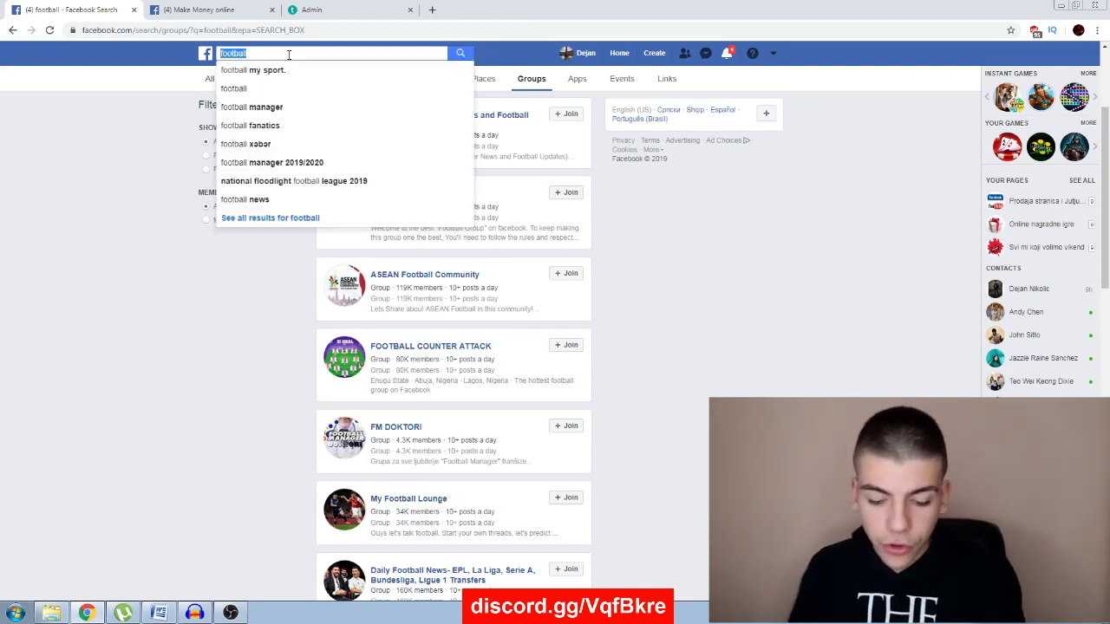
type("youtube")
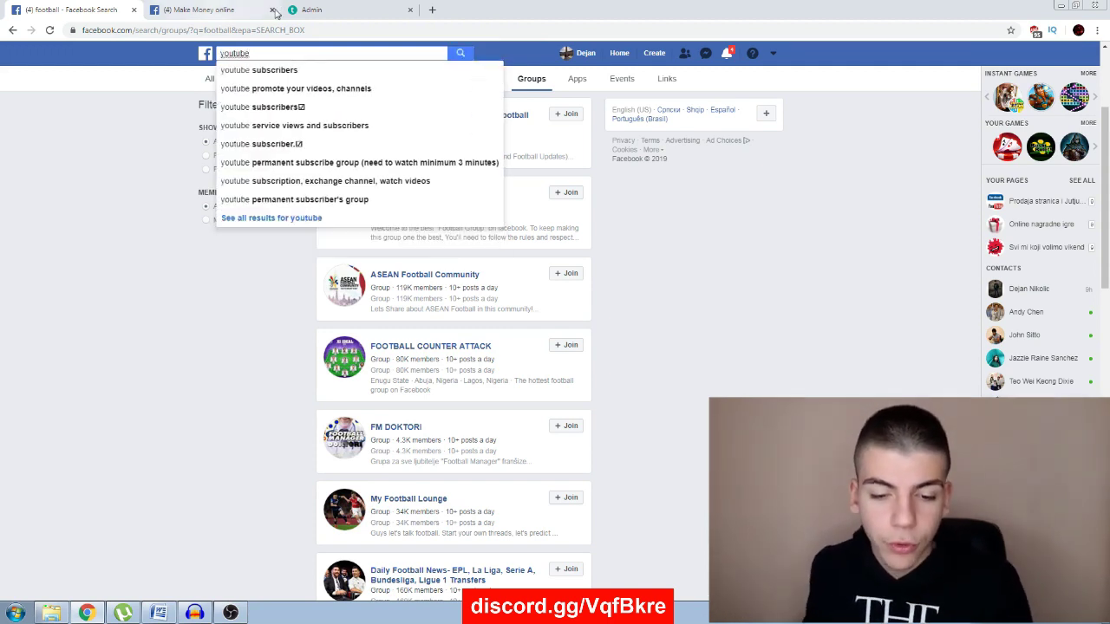
left_click(249, 217)
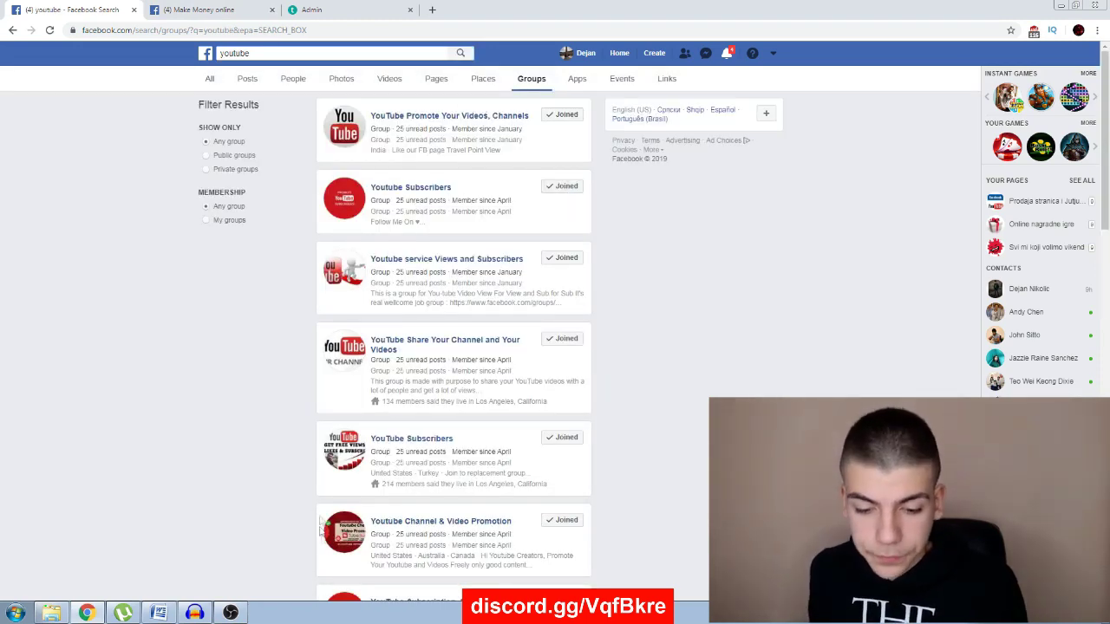
scroll(353, 373, "down", 2)
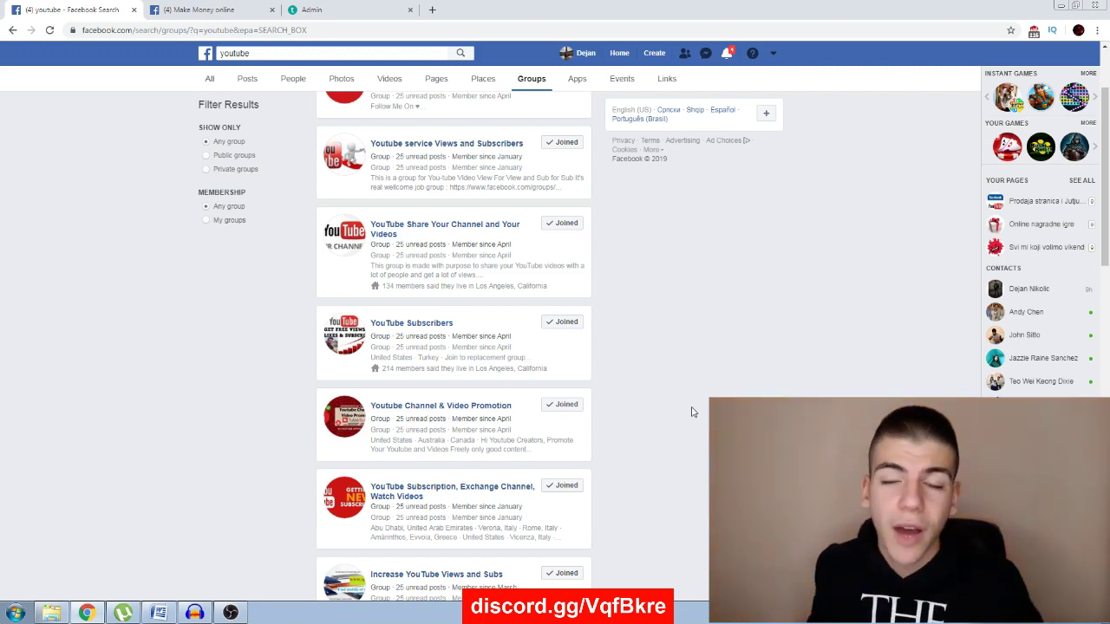
- Open the Youtube Channel & Video Promotion group in a new tab
right_click(452, 408)
left_click(476, 414)
left_click(332, 7)
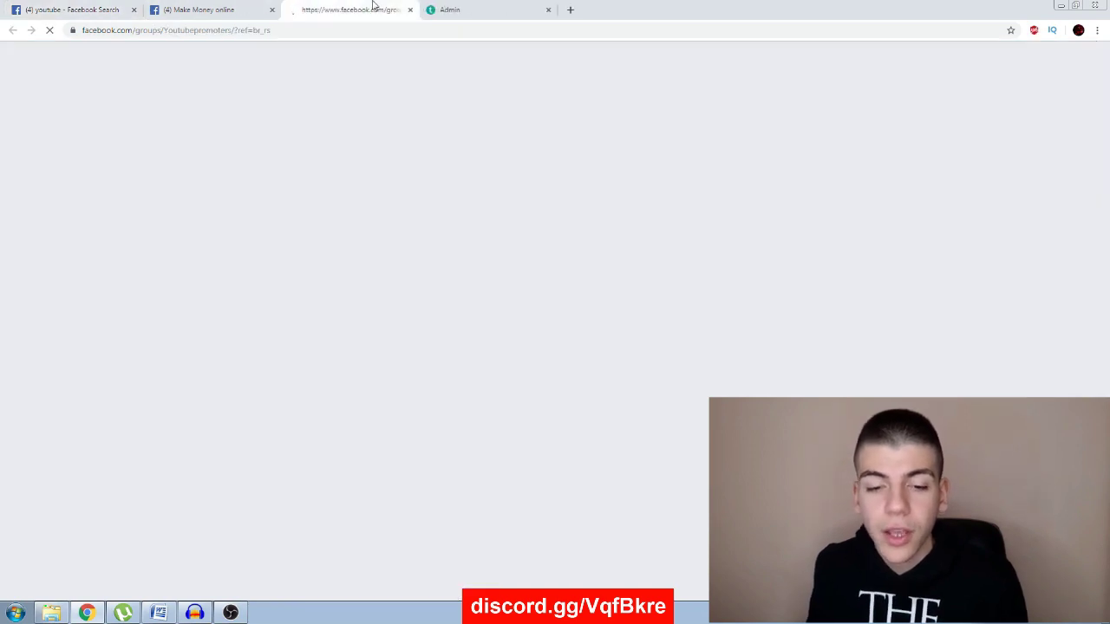